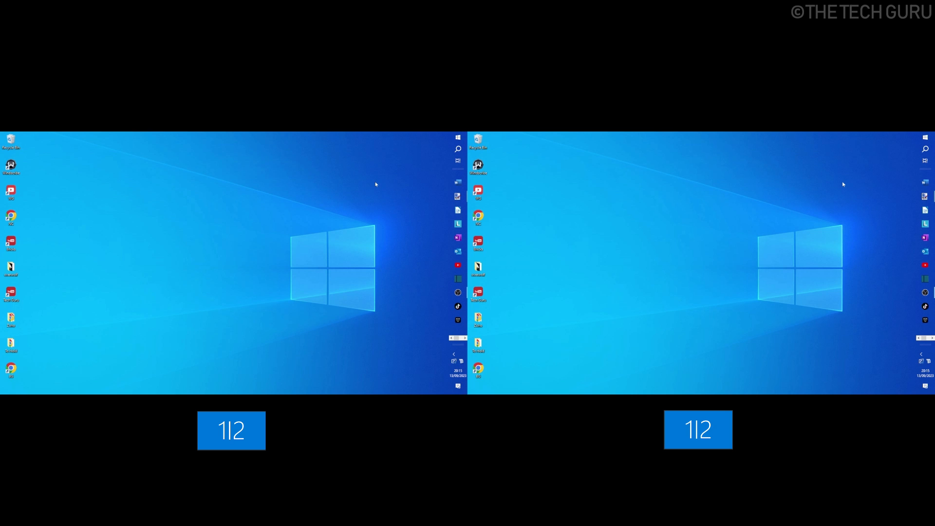
Step: Search Windows for 'extend' and open 'Duplicate or extend to a connected display'
{"action": "left_click", "coordinate": [926, 149]}
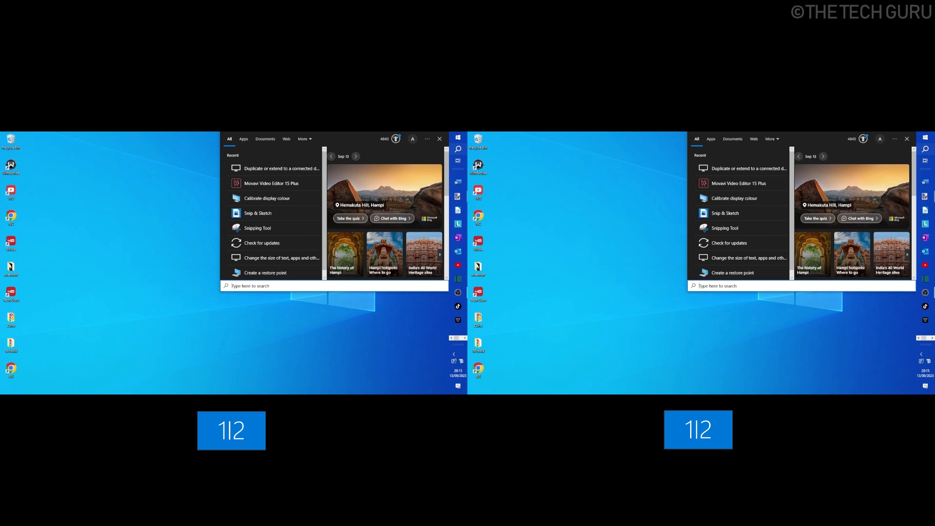
{"action": "type", "text": "extend"}
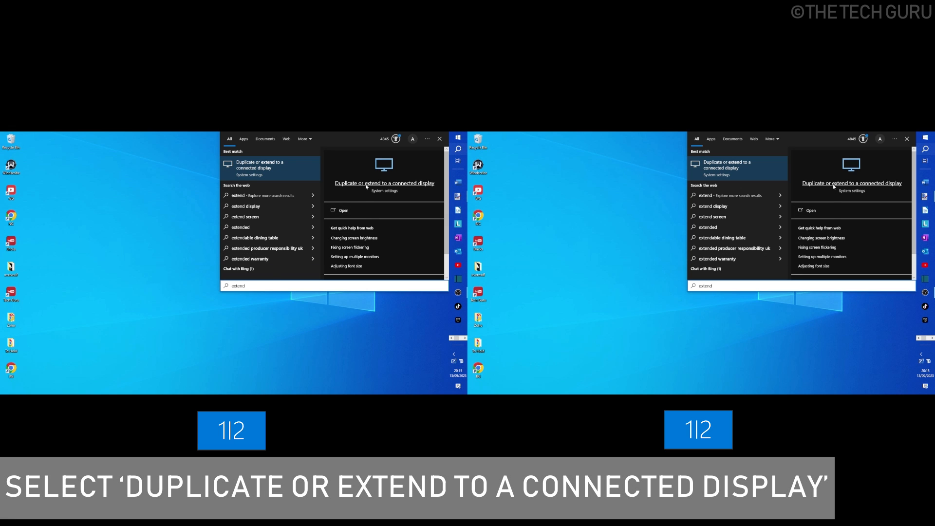
{"action": "left_click", "coordinate": [368, 184]}
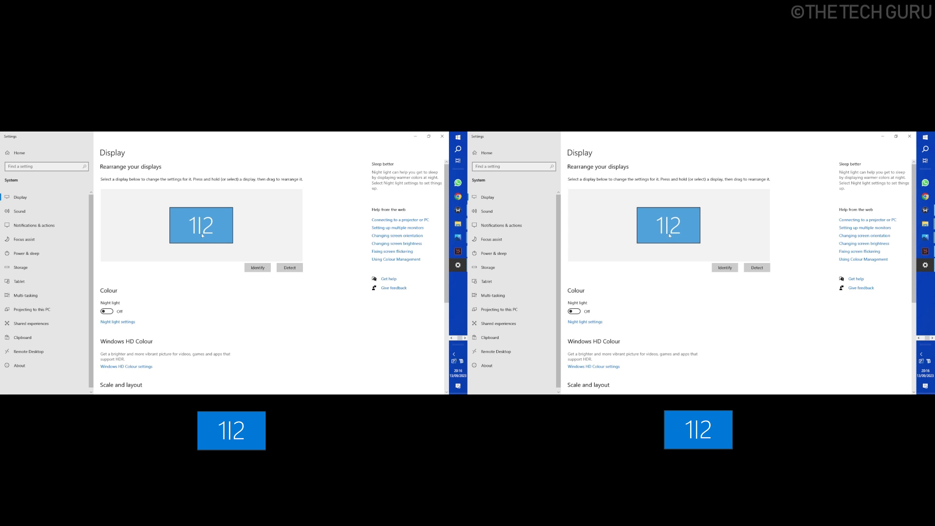
{"action": "scroll", "coordinate": [200, 233], "scroll_direction": "down", "scroll_amount": 5}
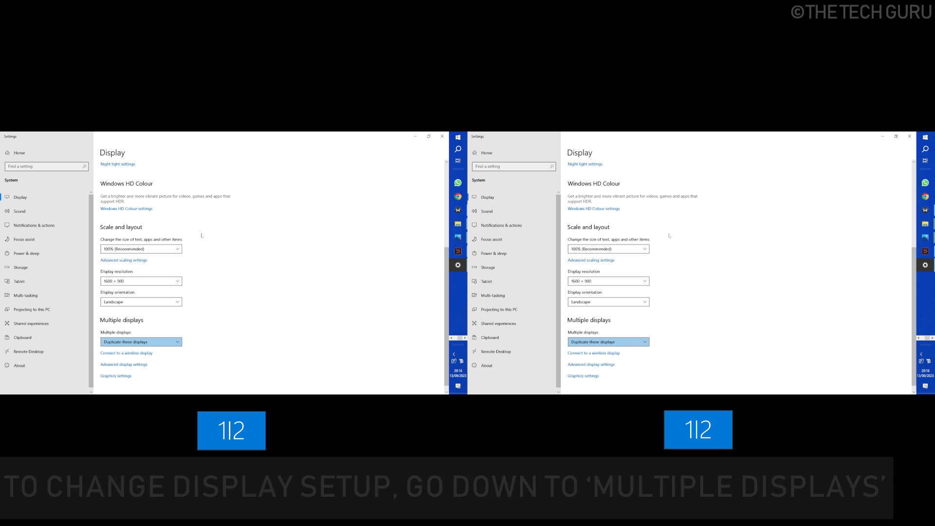
{"action": "scroll", "coordinate": [201, 235], "scroll_direction": "down", "scroll_amount": 1}
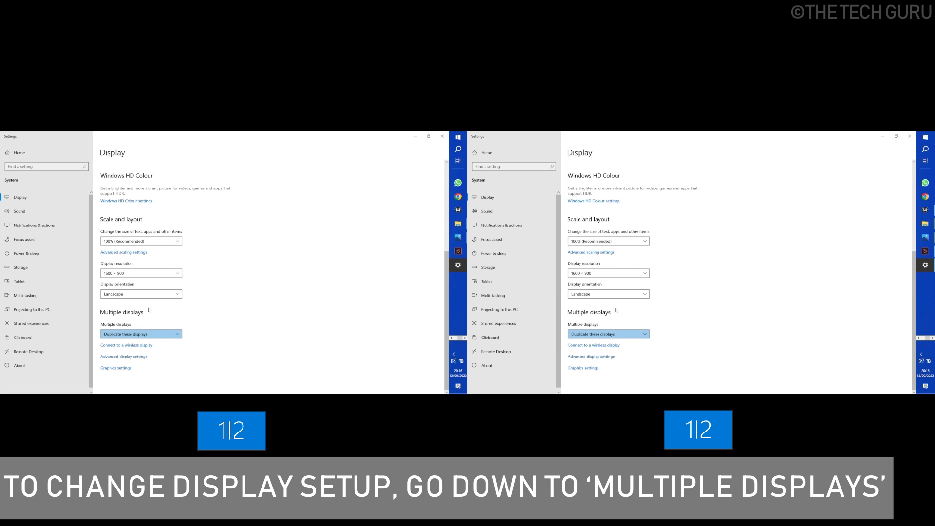
Step: Choose 'Extend these displays' from the Multiple displays dropdown
{"action": "left_click", "coordinate": [124, 334]}
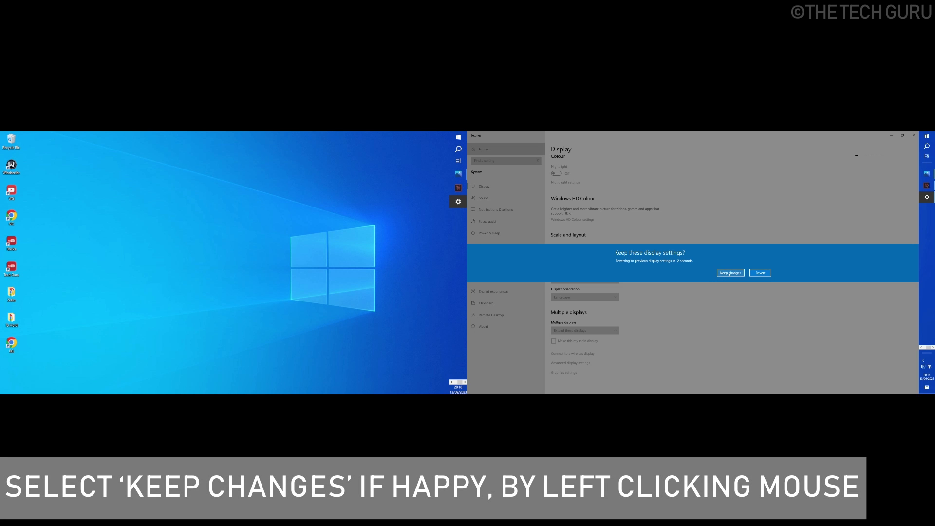
Step: Keep the extended display changes and launch a LibreOffice Writer window
{"action": "left_click", "coordinate": [731, 273]}
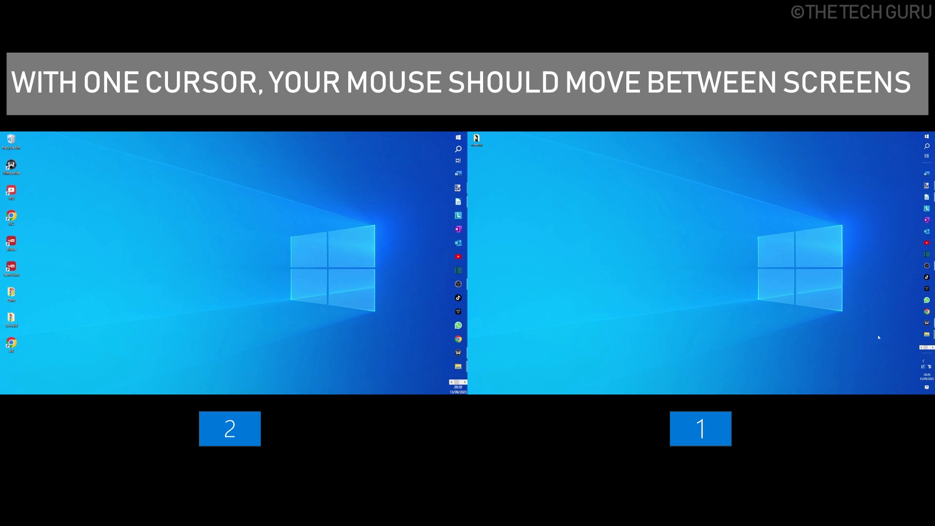
{"action": "left_click", "coordinate": [927, 198]}
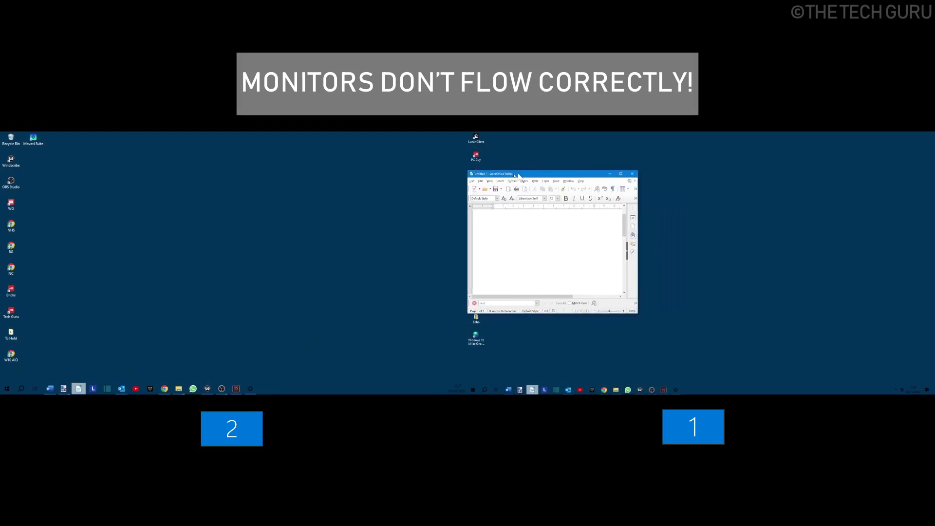
Step: Drag the Writer window by its title bar onto the second monitor
{"action": "mouse_move", "coordinate": [480, 179]}
{"action": "left_mouse_down"}
{"action": "mouse_move", "coordinate": [719, 184]}
{"action": "mouse_move", "coordinate": [106, 155]}
{"action": "left_mouse_up"}
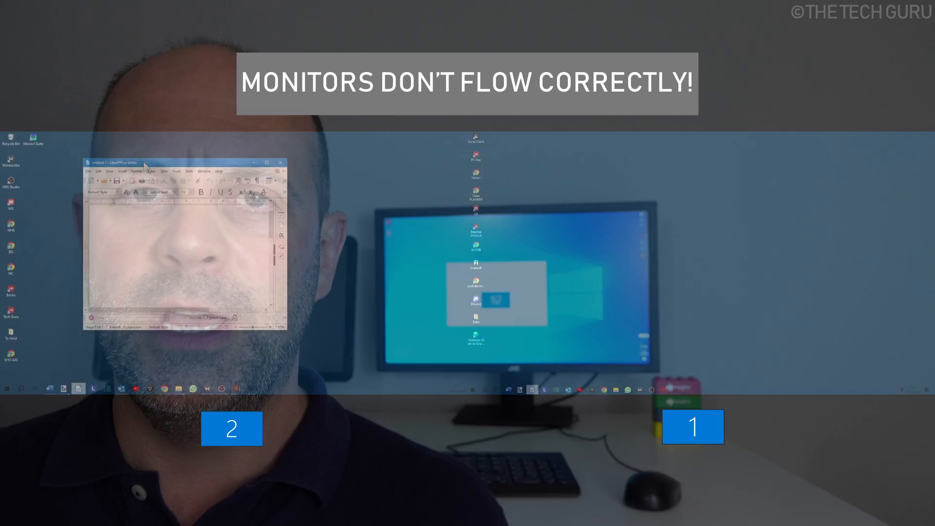